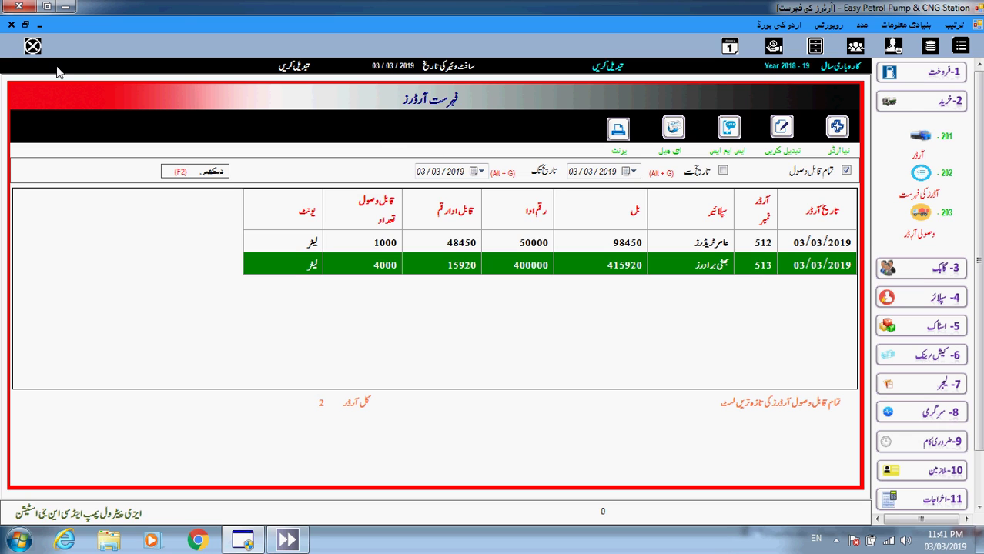
Step: Close the orders list and load the first saved order in the purchase order form
left_click(13, 25)
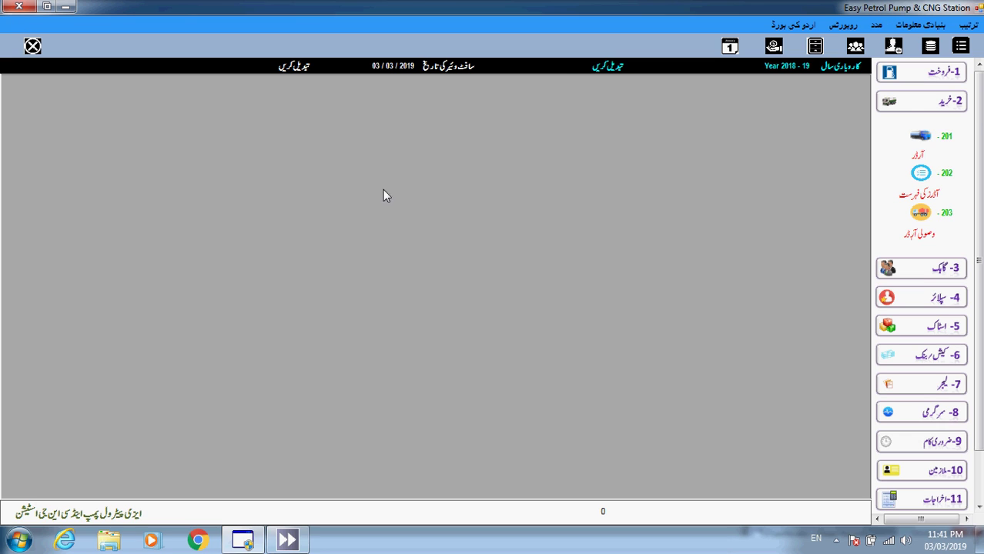
left_click(910, 152)
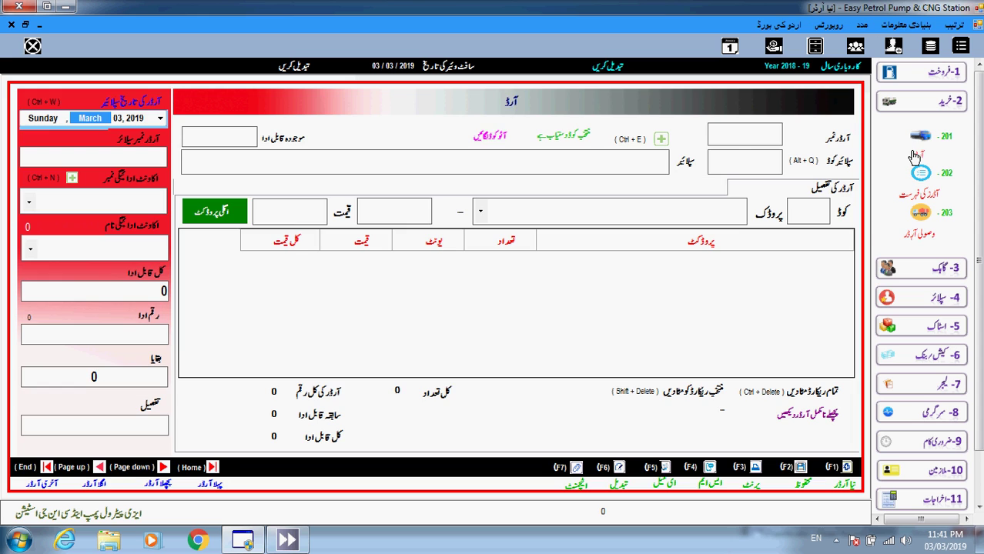
left_click(754, 138)
left_click(212, 468)
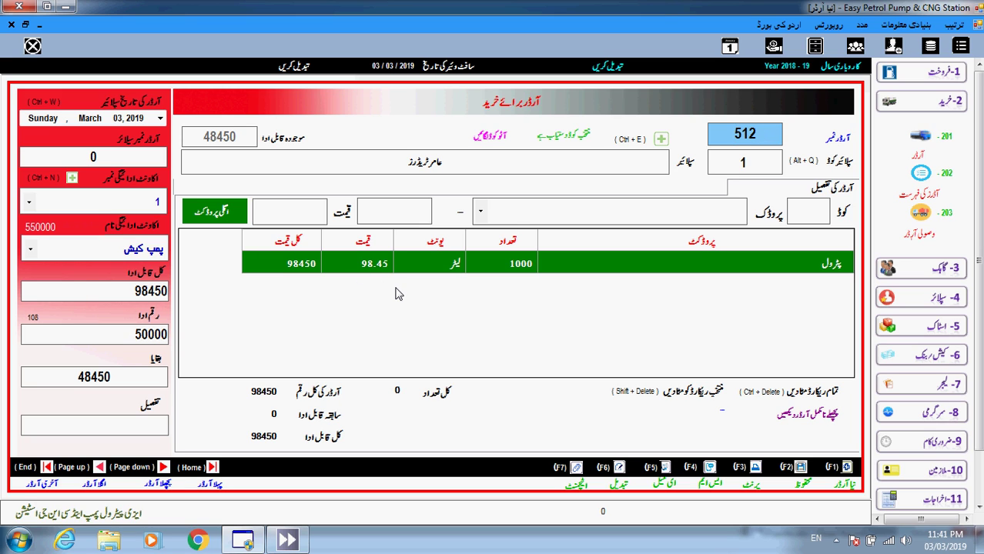
Step: Switch the loaded order to edit mode and set the petrol price to 99.45
left_click(362, 266)
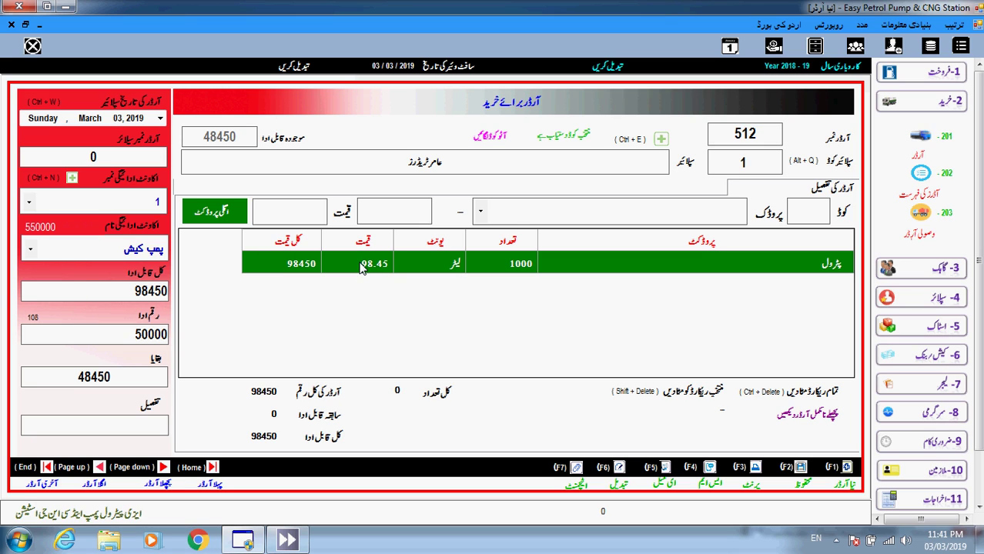
left_click(416, 269)
left_click(618, 471)
left_click(359, 266)
left_click_drag(392, 263, 387, 264)
left_click(375, 263)
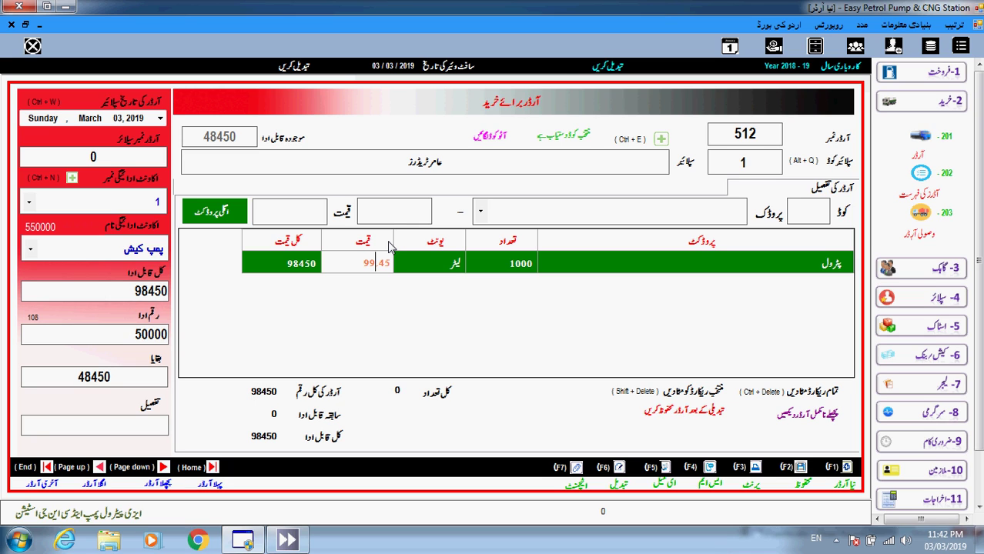
key("Return")
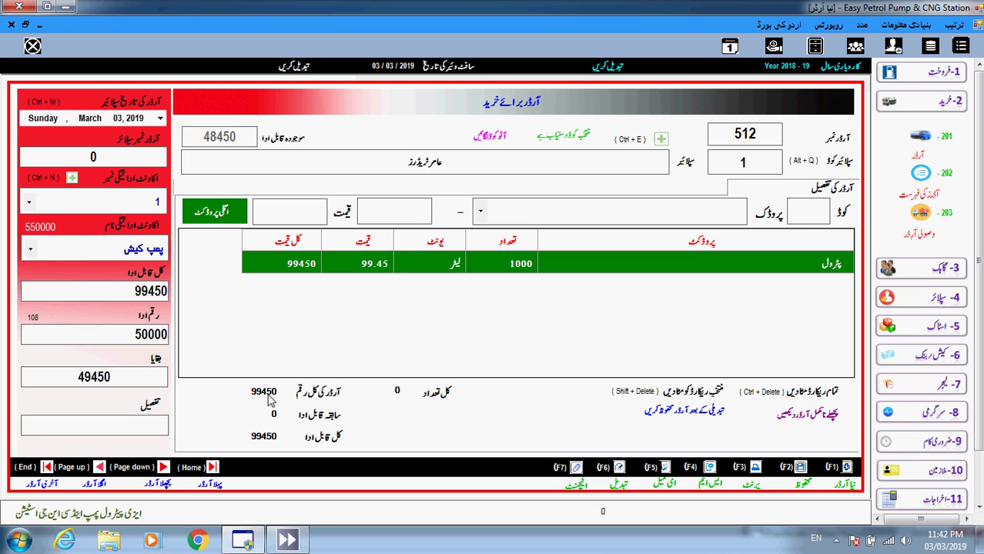
Step: View the order's total amount in words, and check the total payable and the paid amount
left_click(266, 394)
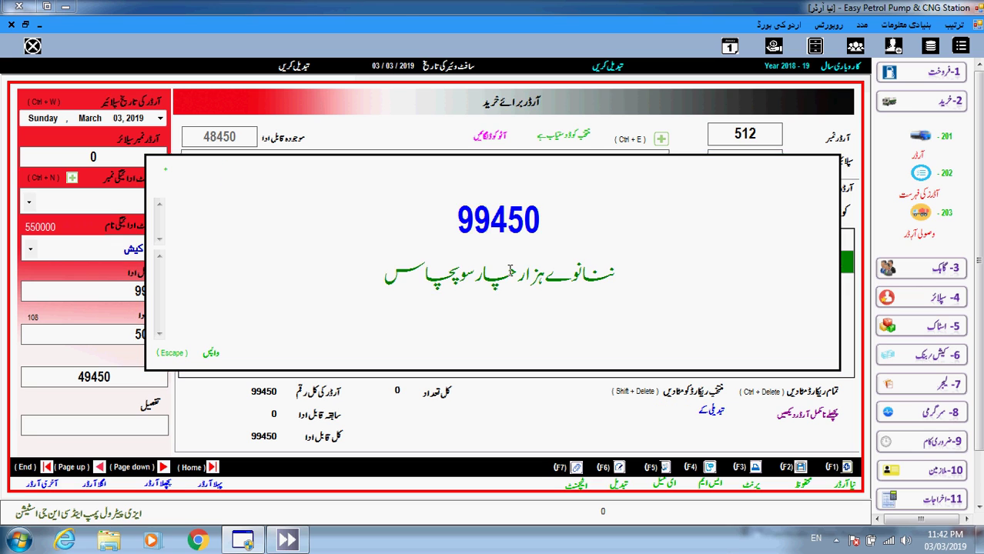
key("Escape")
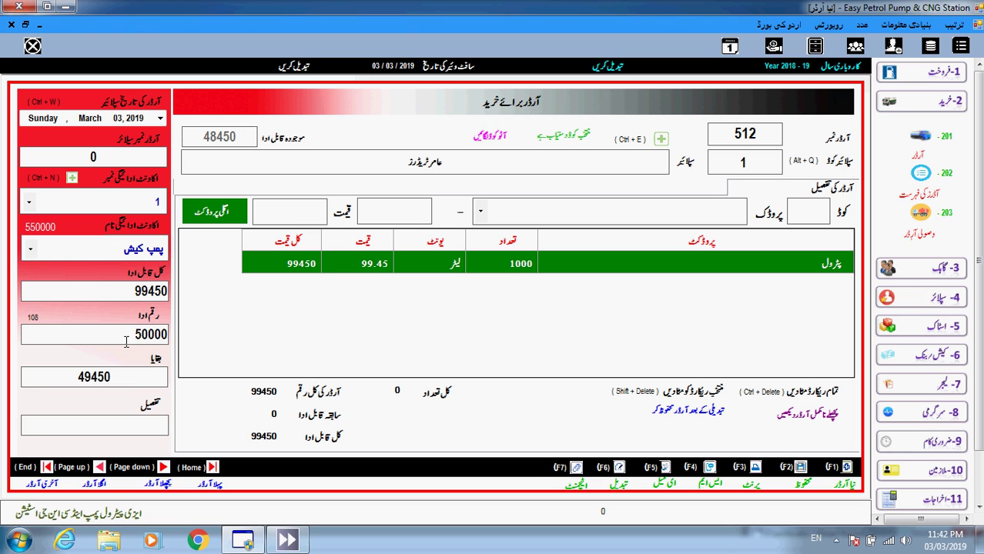
left_click_drag(127, 288, 156, 290)
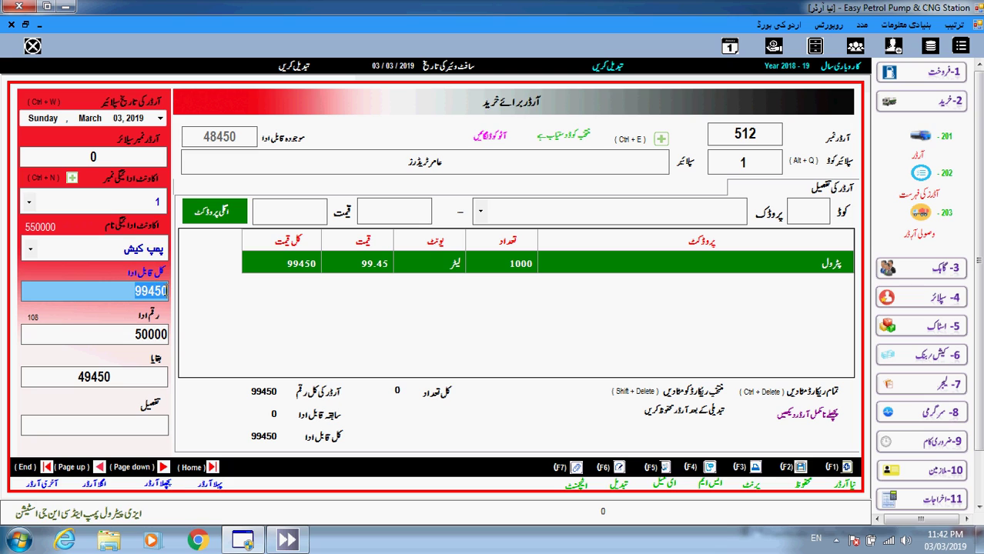
left_click_drag(131, 334, 176, 334)
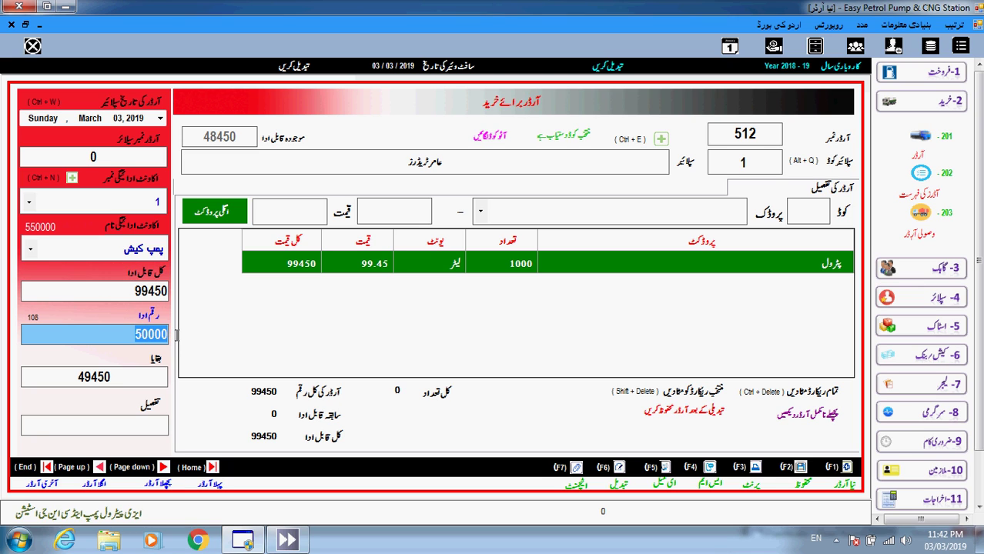
left_click_drag(130, 331, 174, 334)
Step: Save the revised petrol order and close the purchase order form
left_click(800, 468)
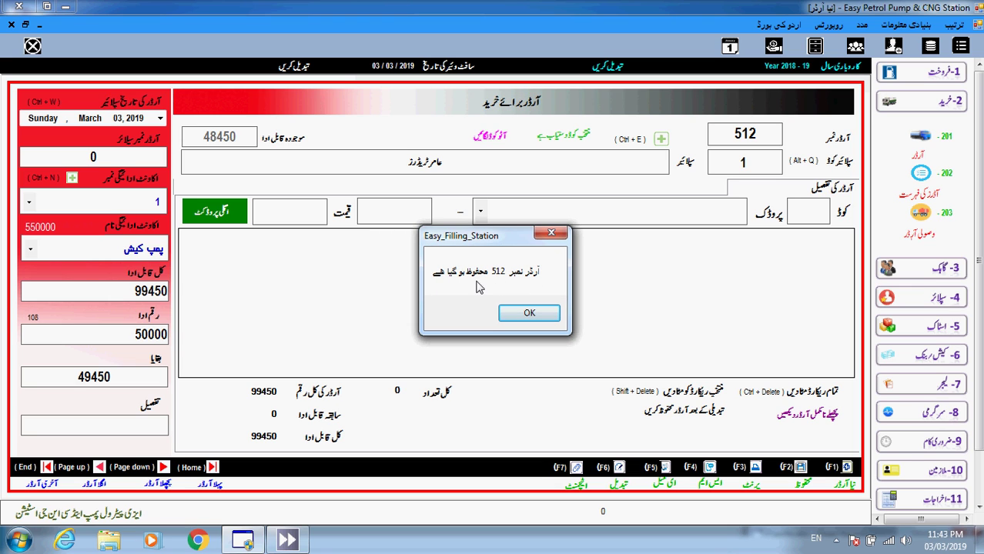
left_click(518, 312)
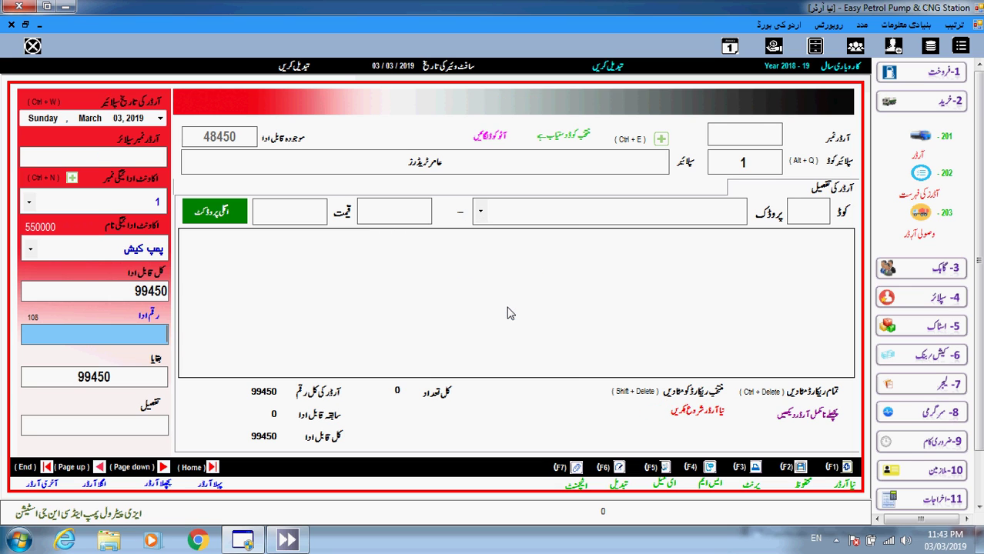
left_click(11, 24)
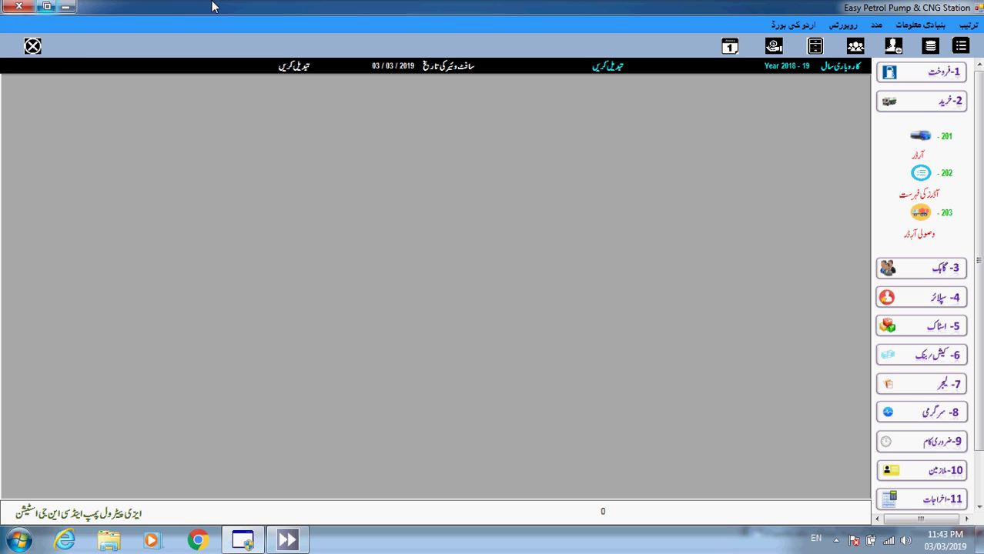
Step: Reload the first saved order in the purchase order form and check its petrol price, total payable and paid amount
left_click(922, 164)
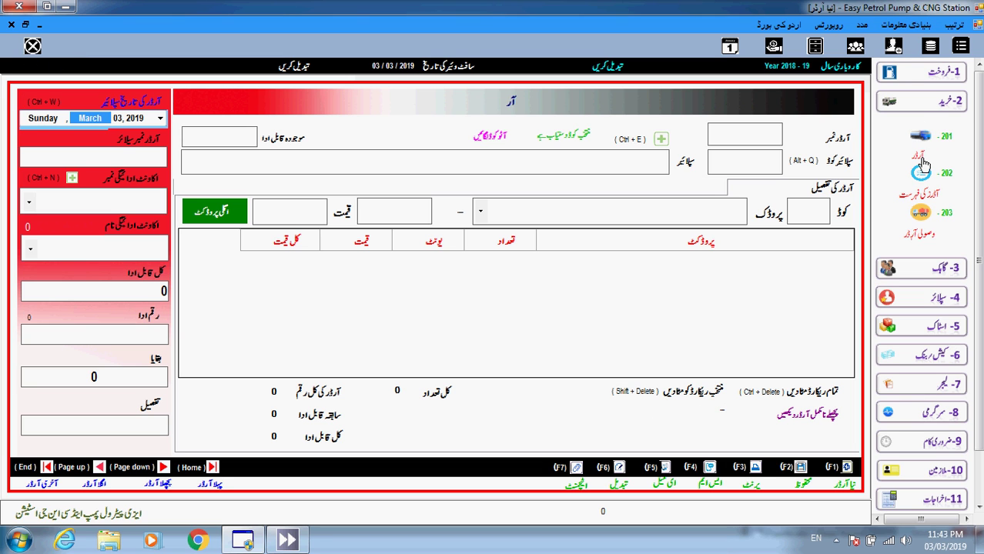
left_click(741, 142)
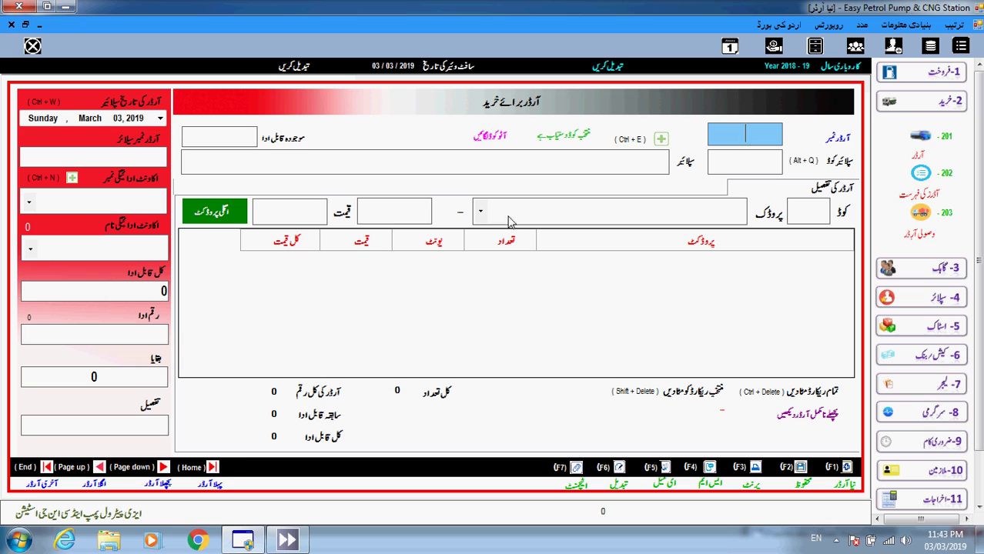
left_click(213, 469)
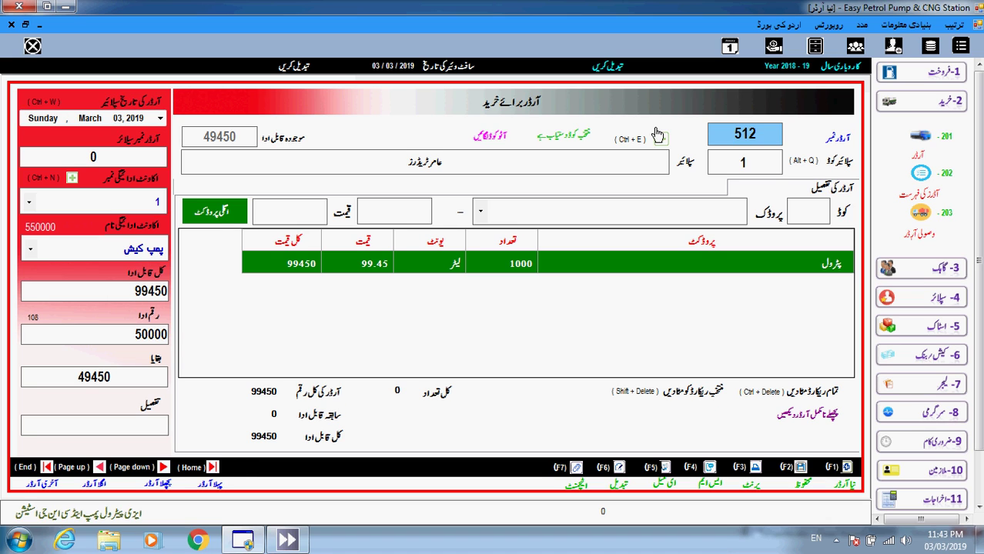
left_click(357, 270)
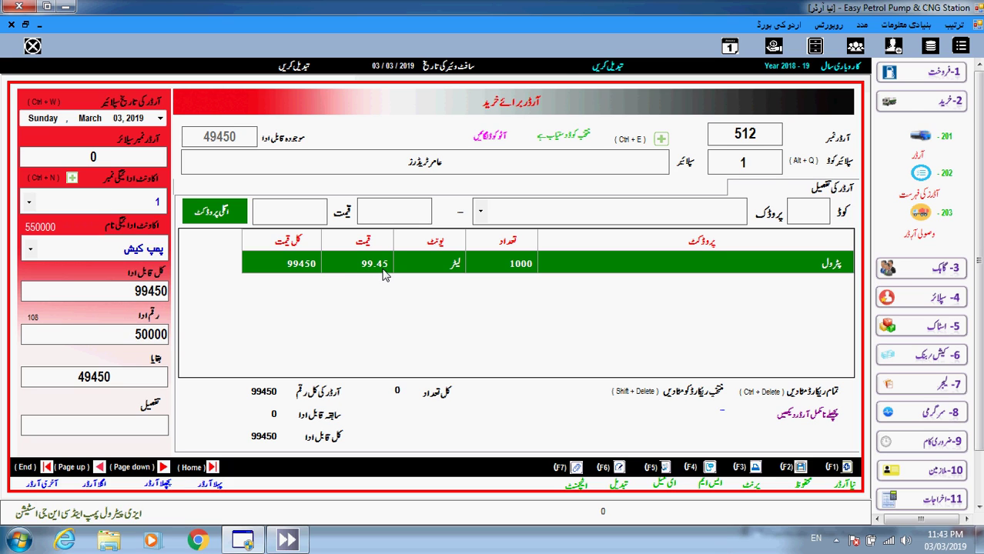
left_click(161, 291)
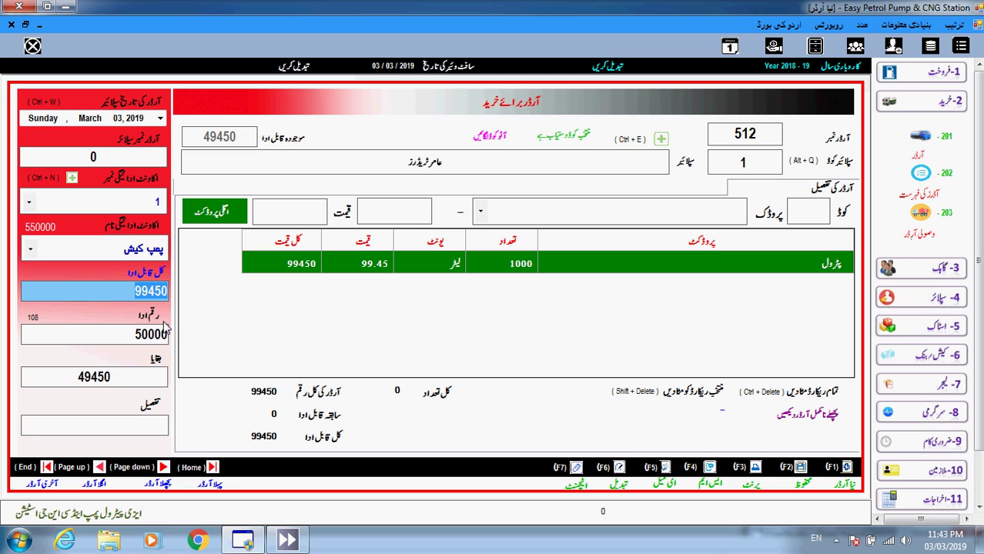
left_click(132, 332)
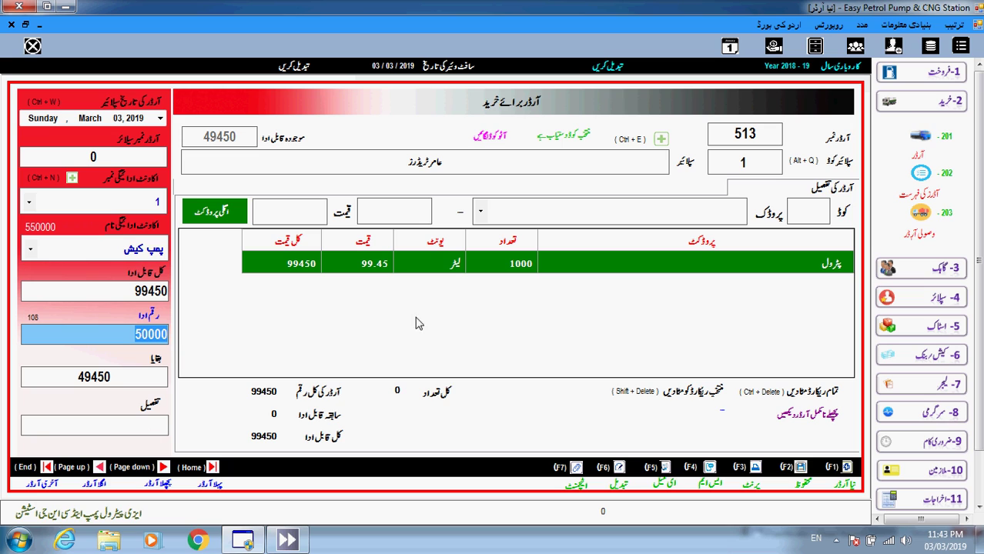
left_click(758, 132)
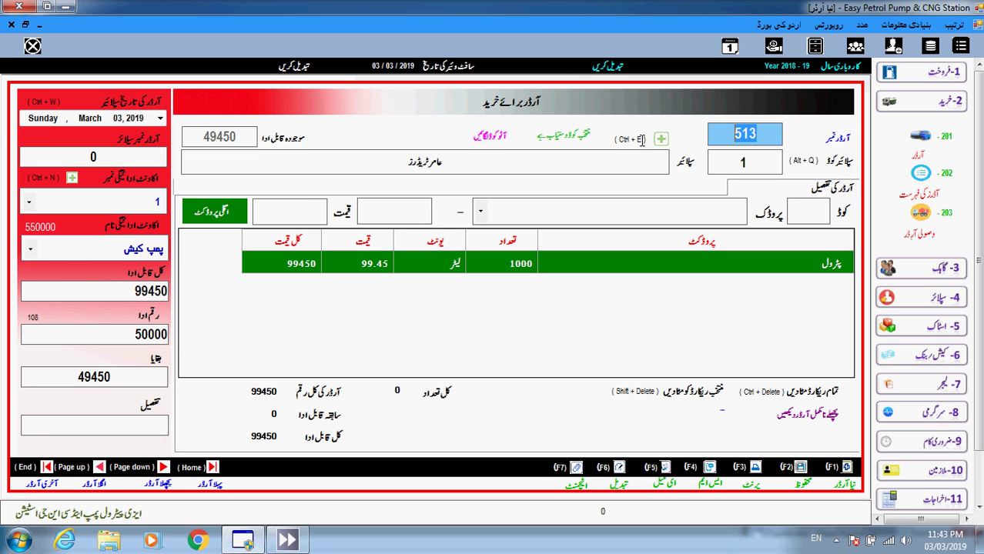
Step: Close the order form and check the revised bill in the list of all receivable orders
left_click(11, 24)
left_click(936, 198)
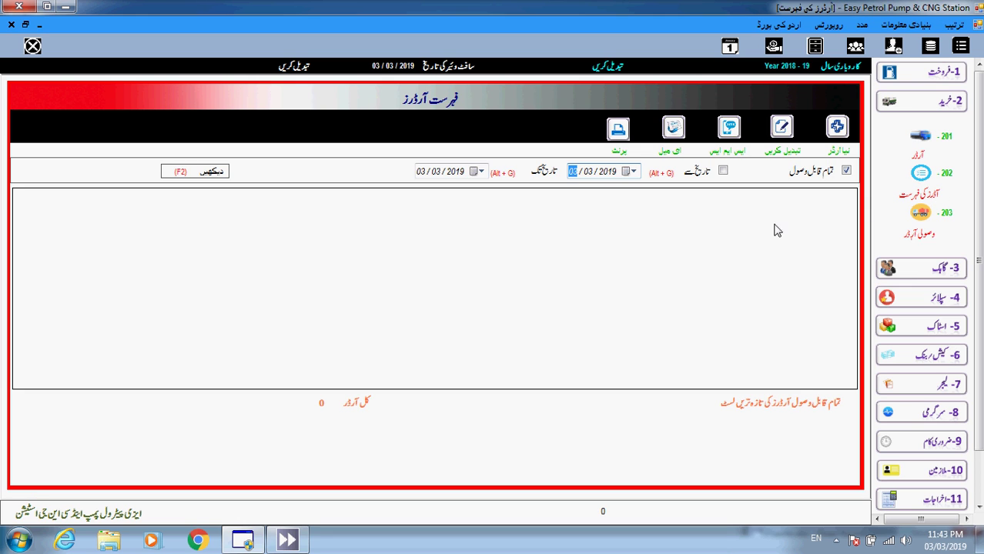
left_click(792, 402)
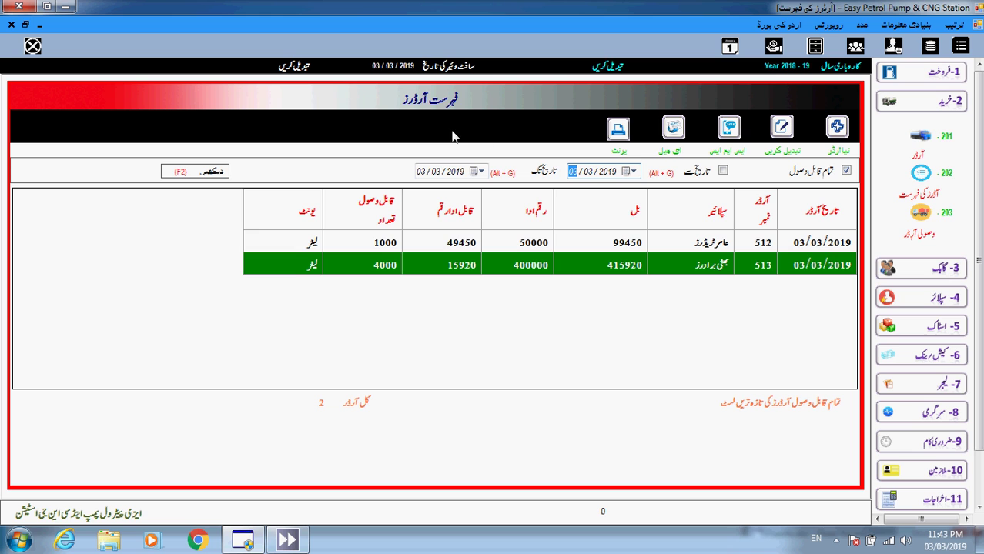
Step: Close the orders list and load the high-octane order for editing by its order number in the purchase order form
left_click(12, 25)
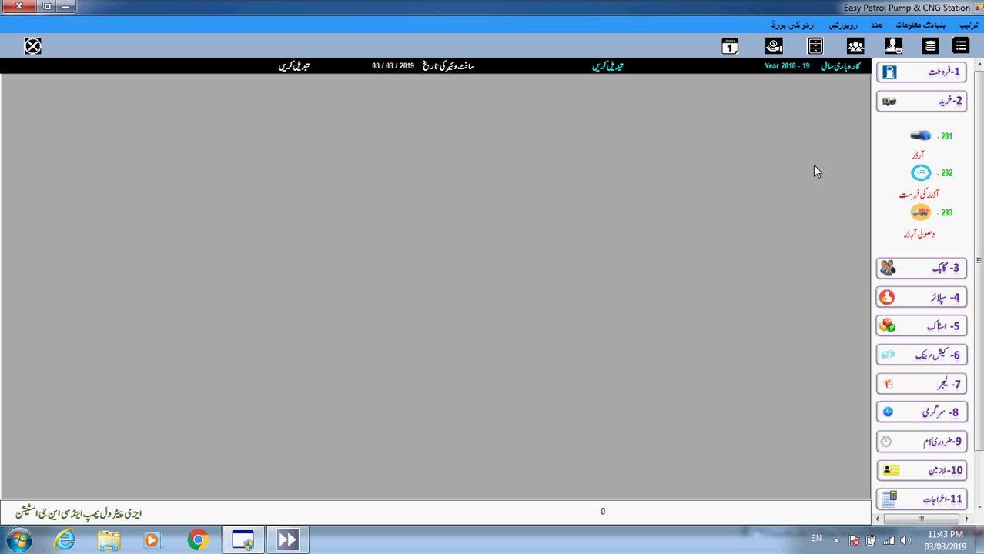
left_click(917, 152)
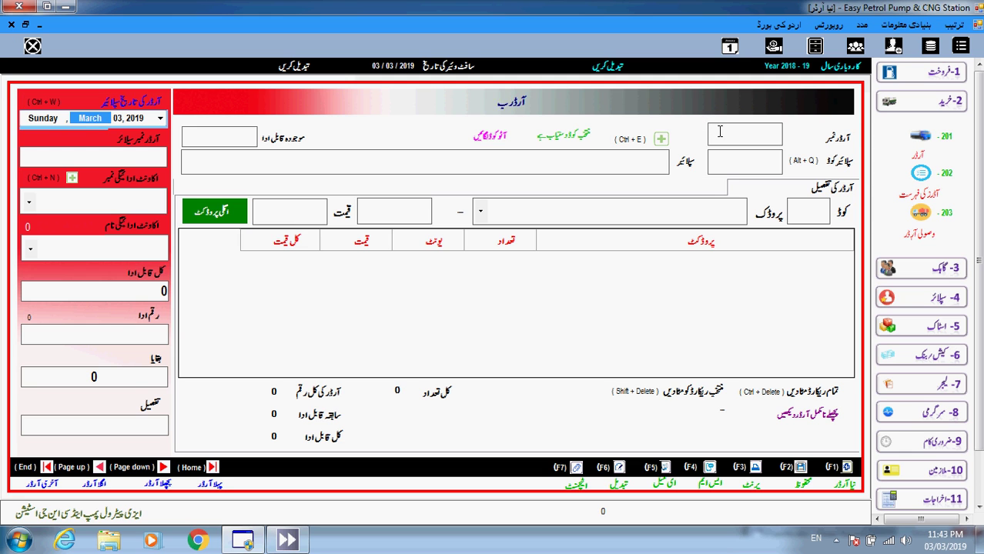
left_click(719, 131)
type("513")
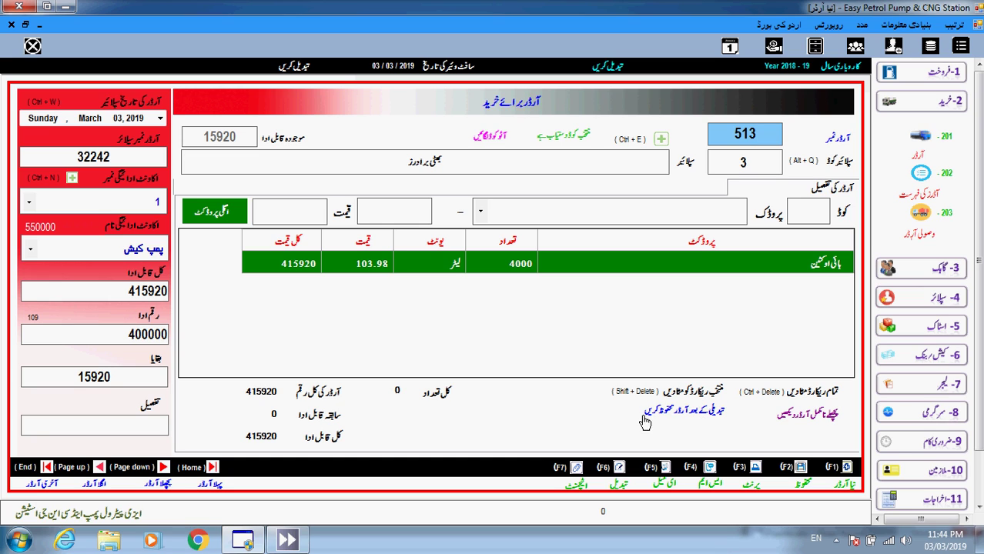
Step: Set the high-octane order's paid amount to 415920 and its details to "-", and save the order
left_click(125, 334)
left_click_drag(124, 334, 175, 334)
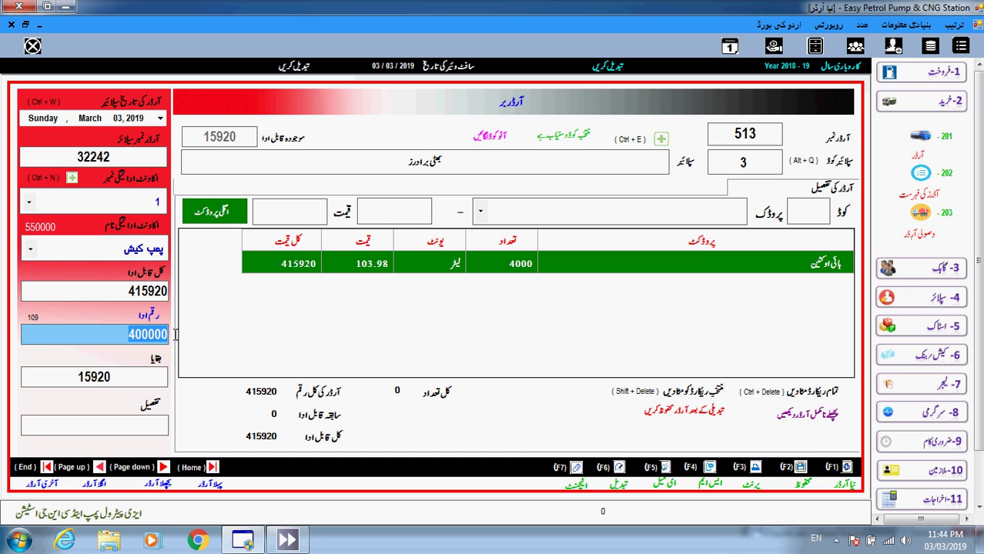
type("415")
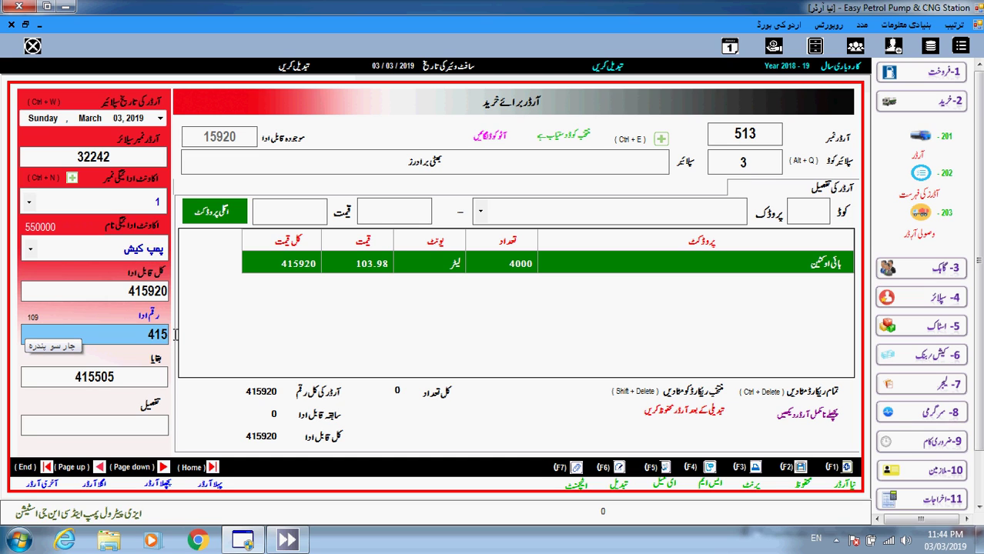
type("920")
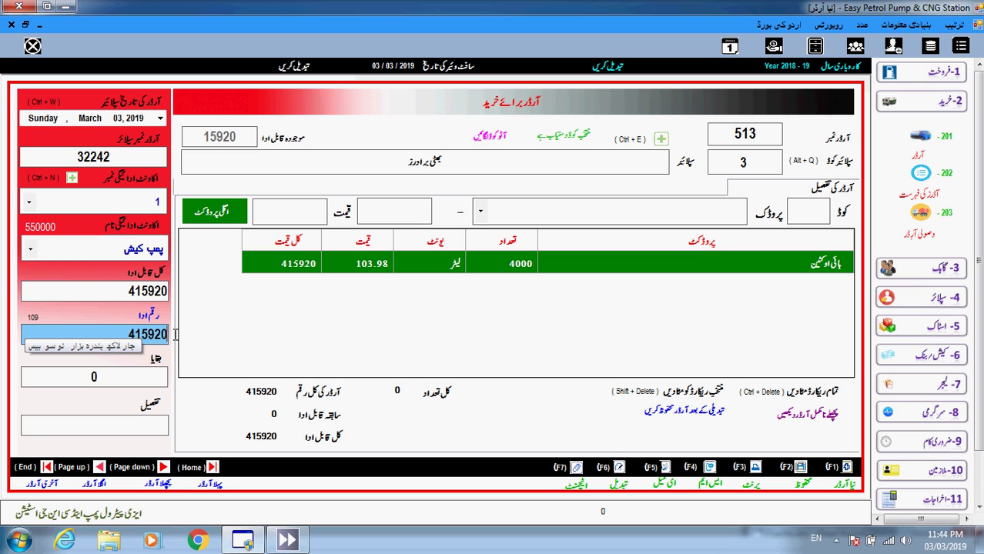
key("Return")
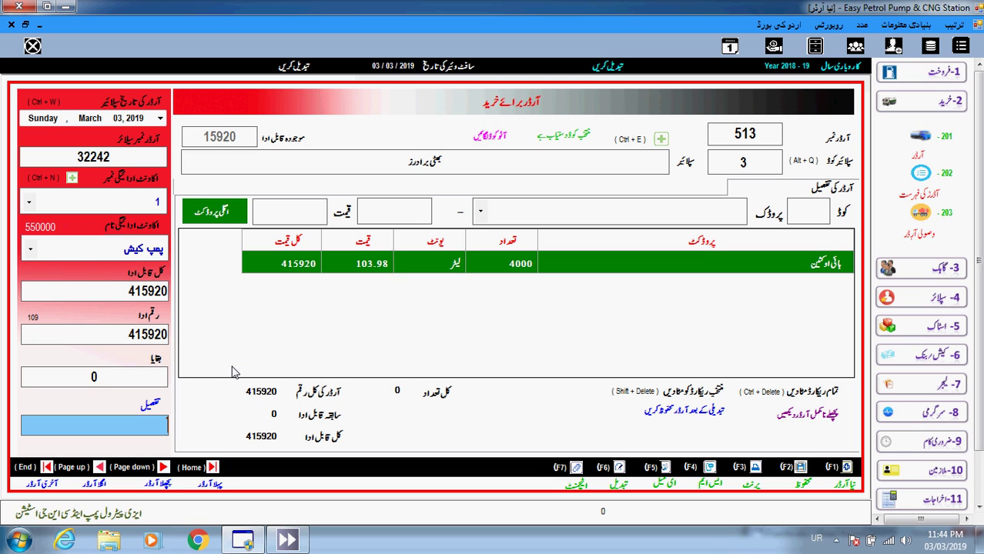
key("Return")
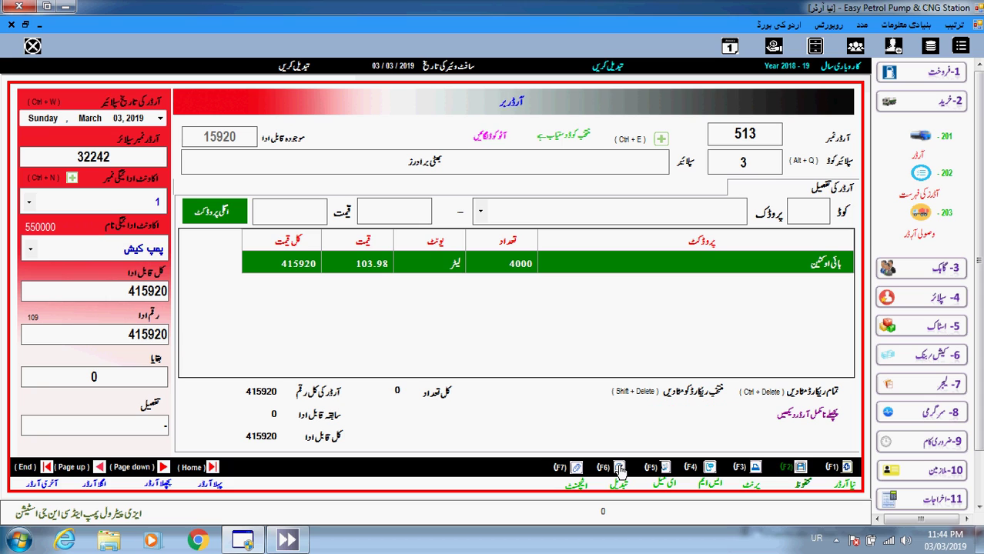
left_click(801, 468)
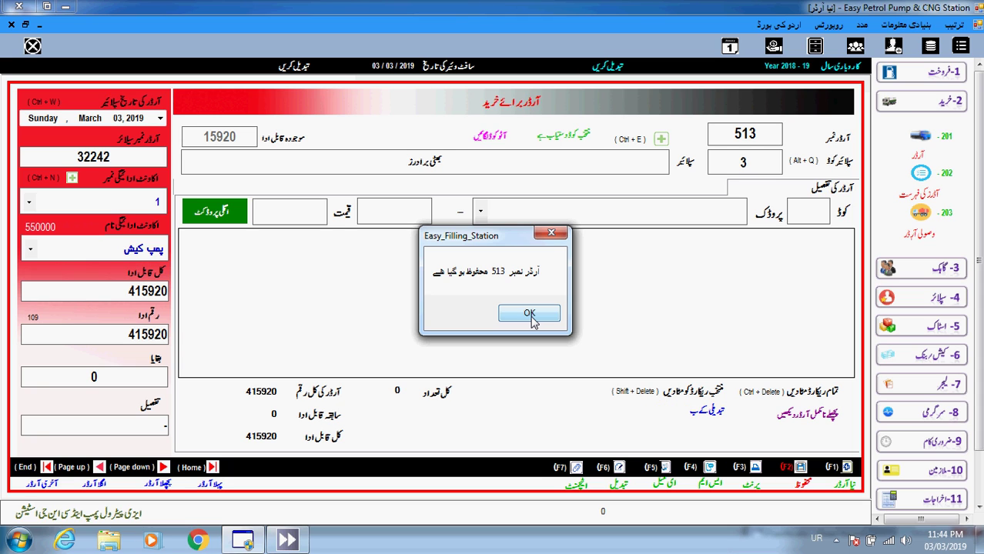
left_click(531, 316)
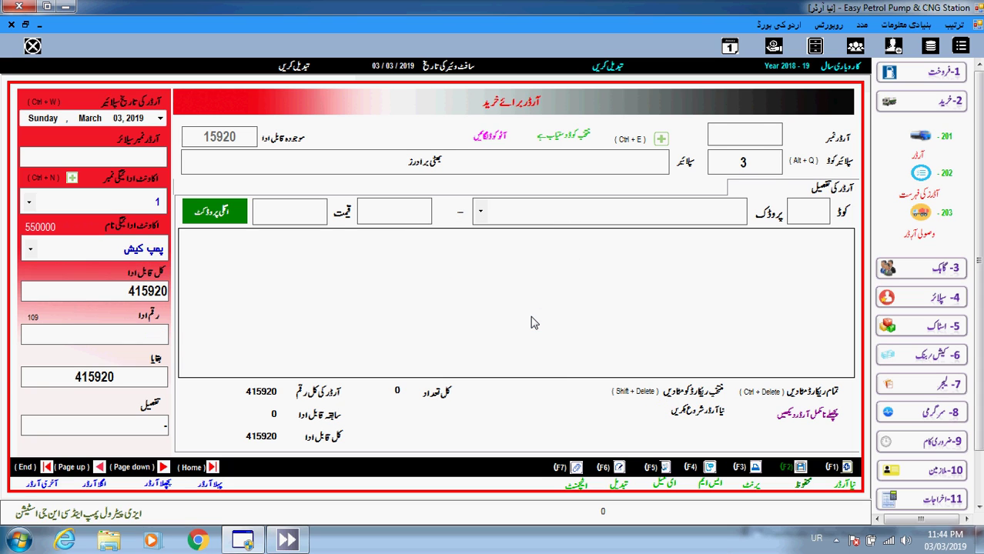